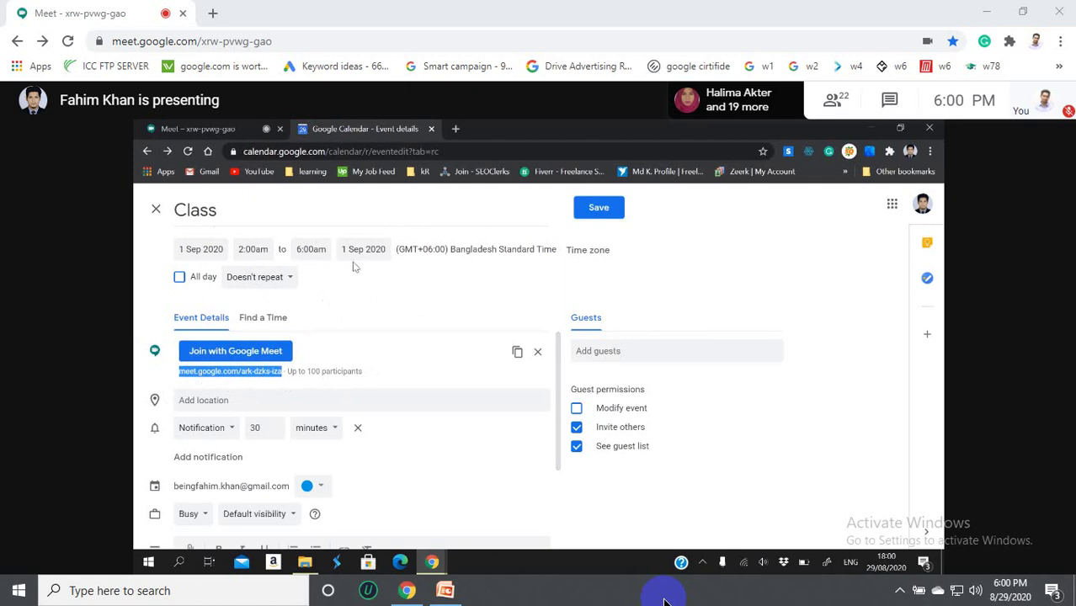
left_click(366, 361)
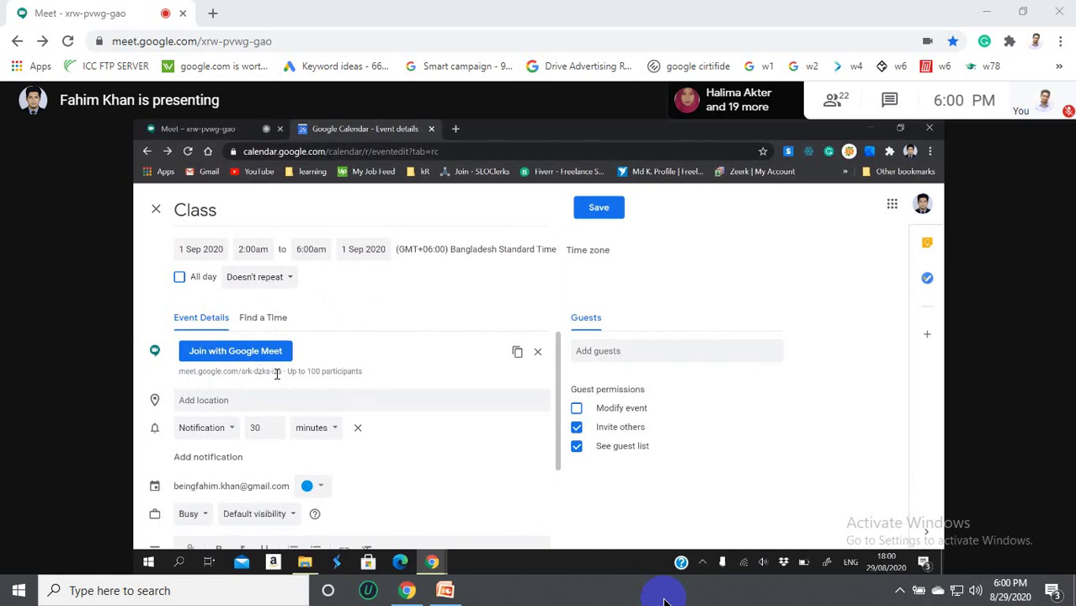
left_click_drag(281, 373, 185, 381)
left_click(425, 359)
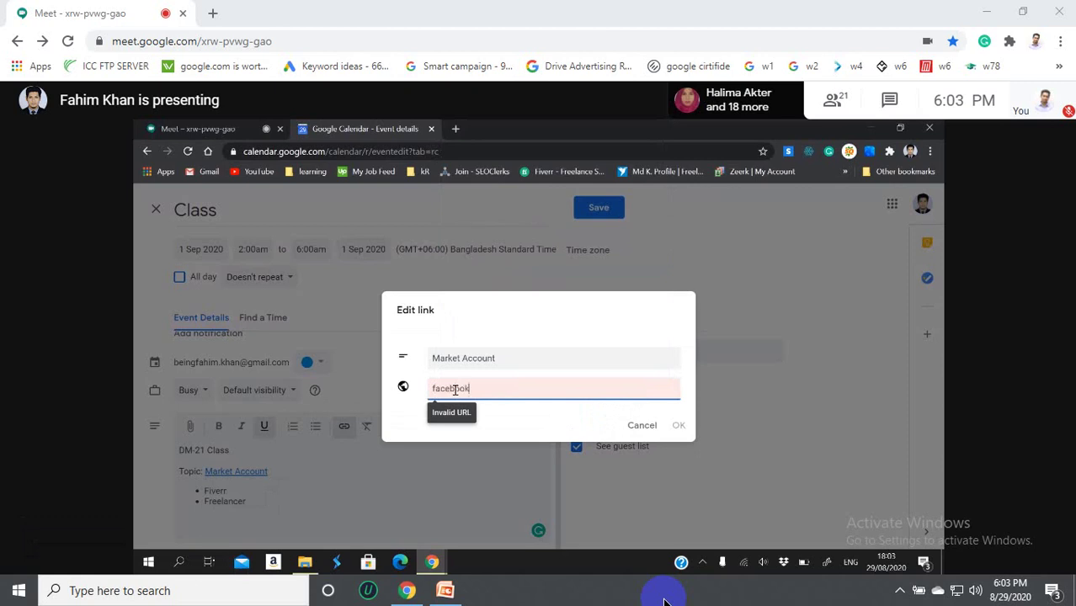
- Link the "Market Account" text in the description to facebook.com, test the link, and close the page it opens
type(".com")
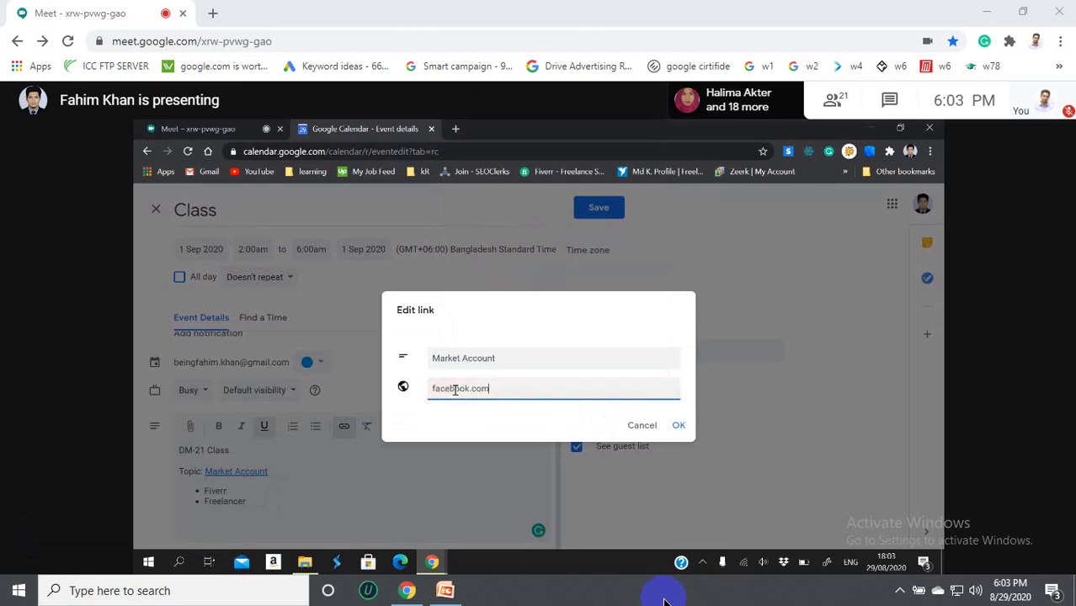
left_click(679, 426)
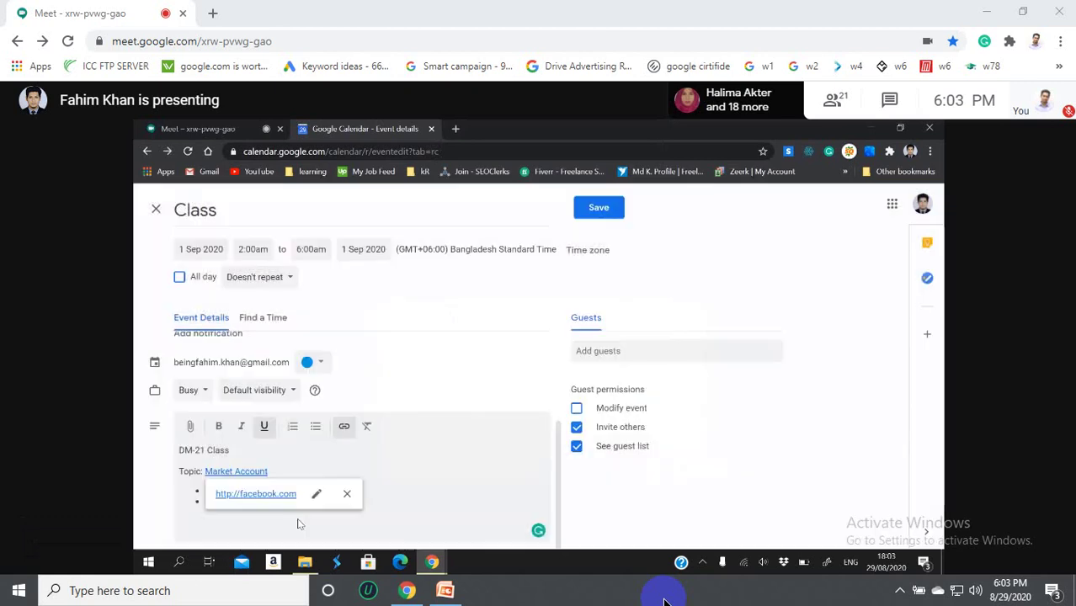
left_click(243, 472)
left_click(252, 495)
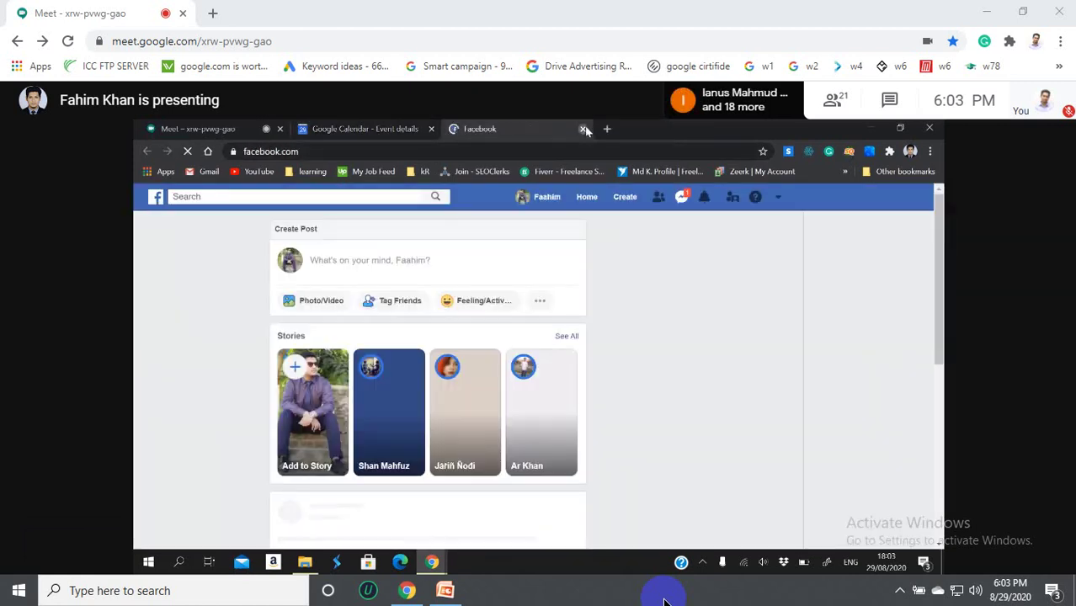
left_click(583, 129)
- Remove the hyperlink from the "Market Account" text in the event description
left_click(242, 490)
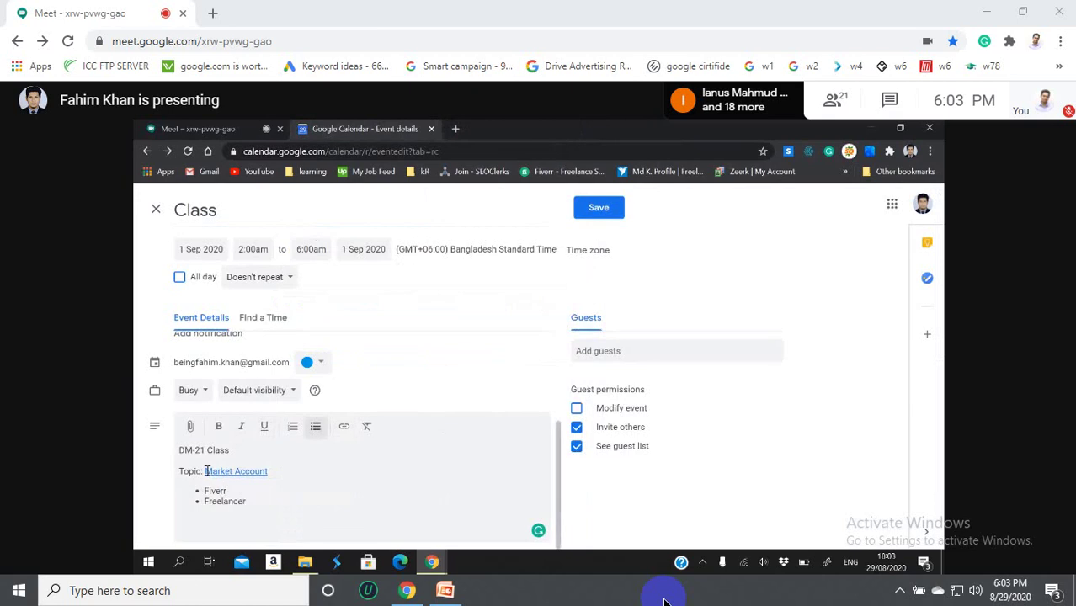
left_click_drag(205, 471, 268, 472)
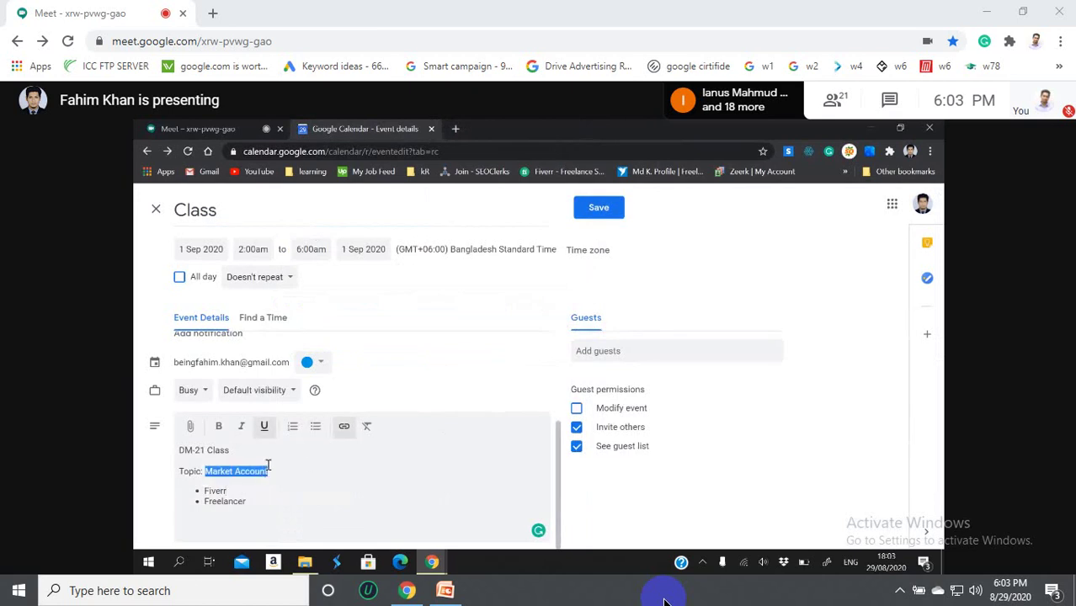
left_click(343, 426)
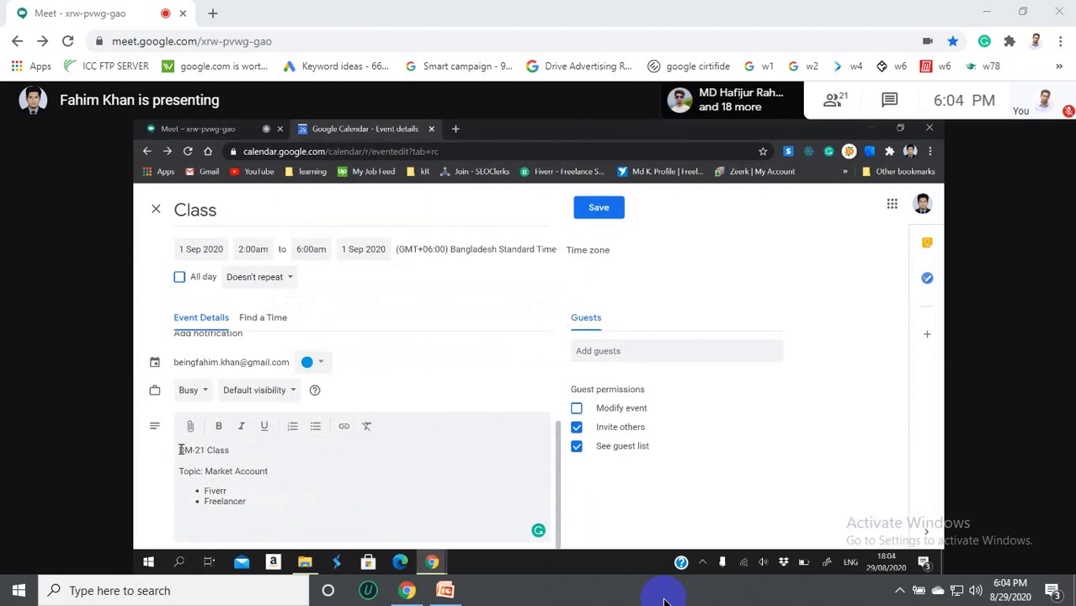
- Make the "DM-21 Class" line in the event description bold
left_click_drag(180, 450, 250, 447)
left_click(218, 426)
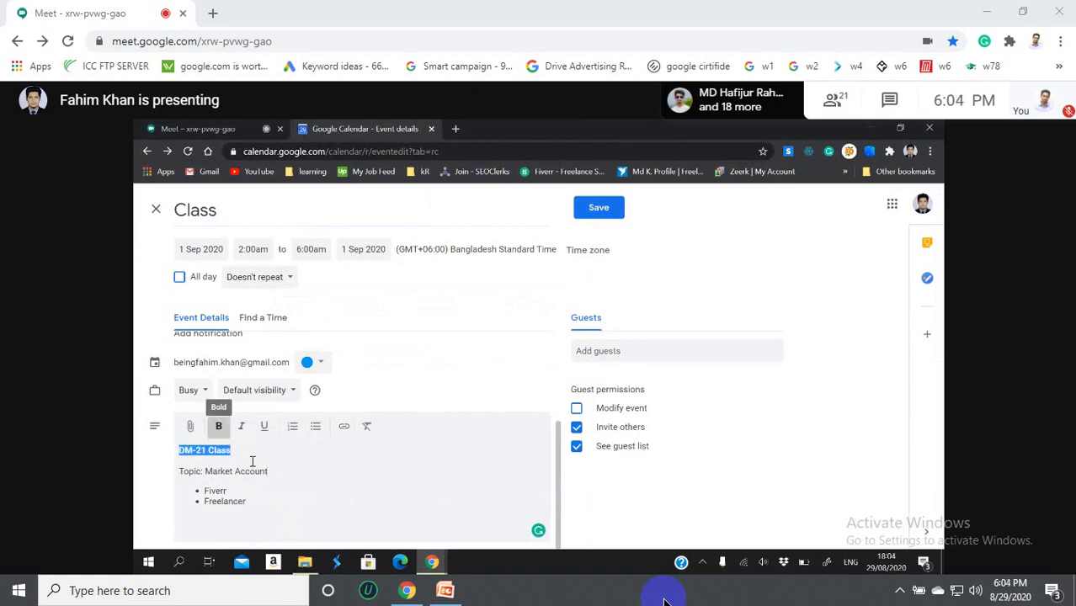
left_click(252, 462)
- Apply italic and underline to the "DM-21 Class" line in the event description
left_click_drag(179, 449, 252, 449)
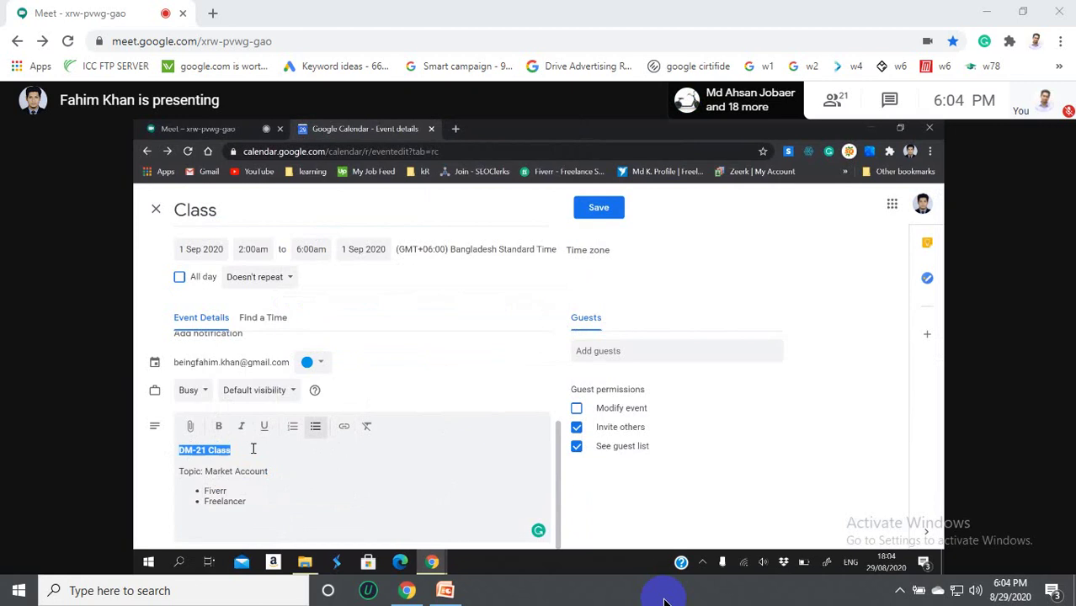
left_click(240, 426)
left_click(143, 462)
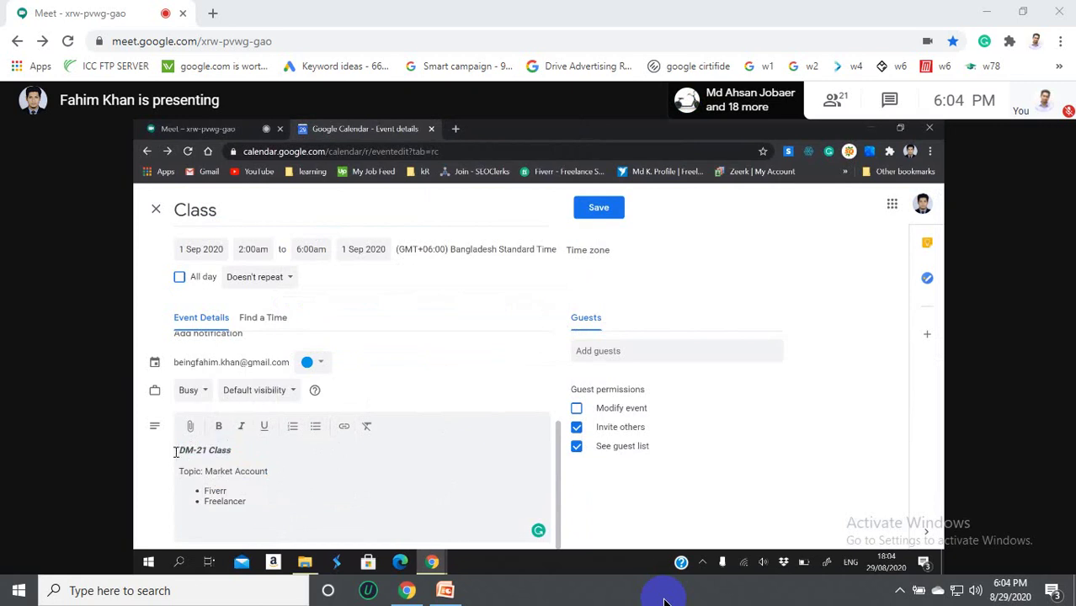
left_click_drag(175, 452, 253, 456)
left_click(263, 426)
left_click(346, 502)
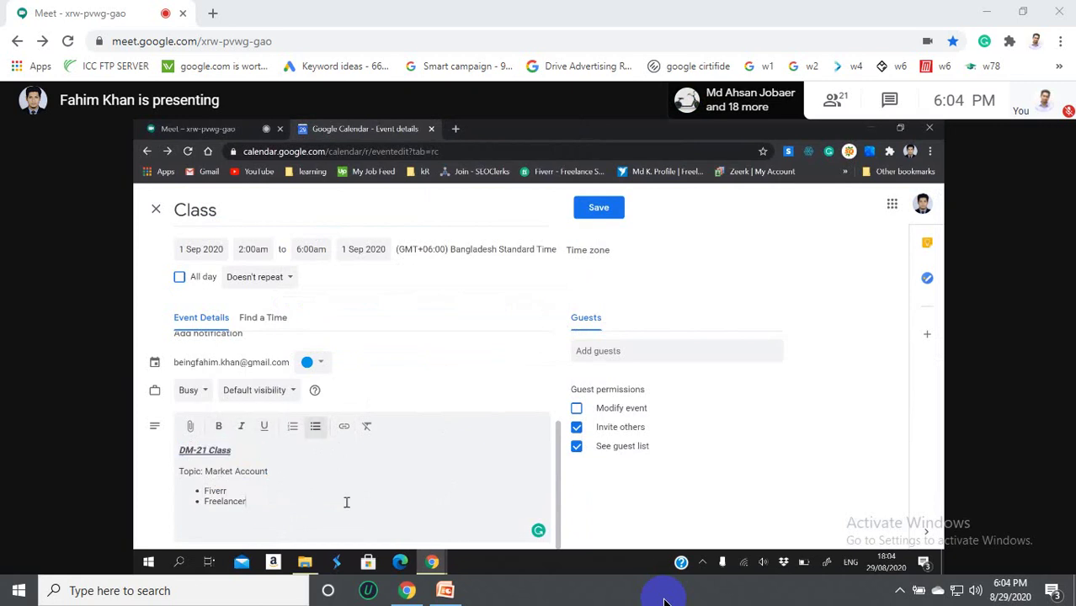
- View the files available for attaching to the event description, and close the file picker without selecting one
left_click(190, 426)
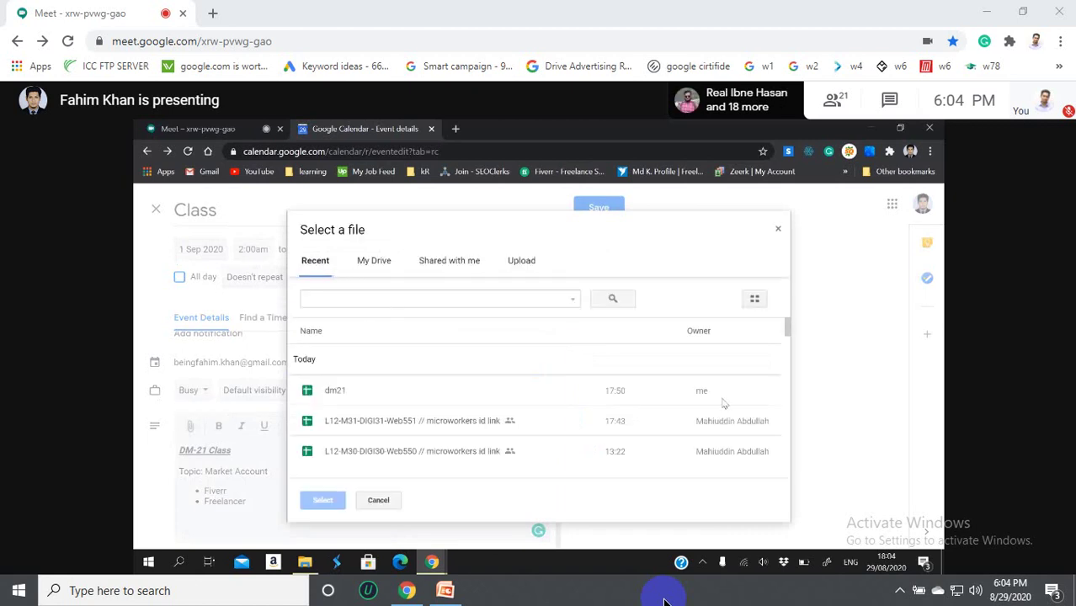
left_click(778, 229)
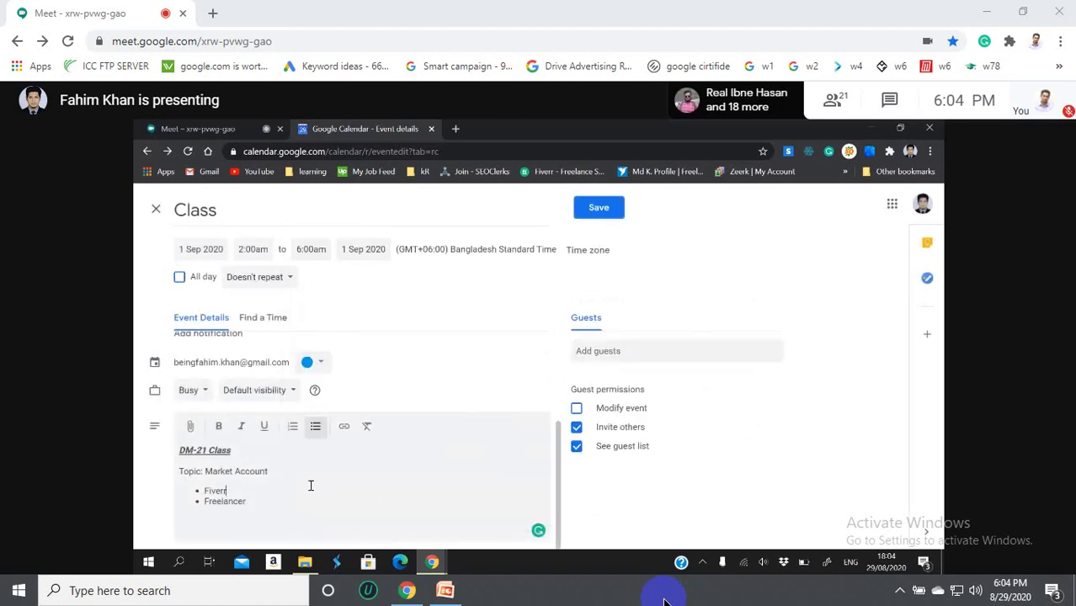
- Remove the italic and underline from the "DM-21 Class" line, keeping it bold
left_click(244, 453)
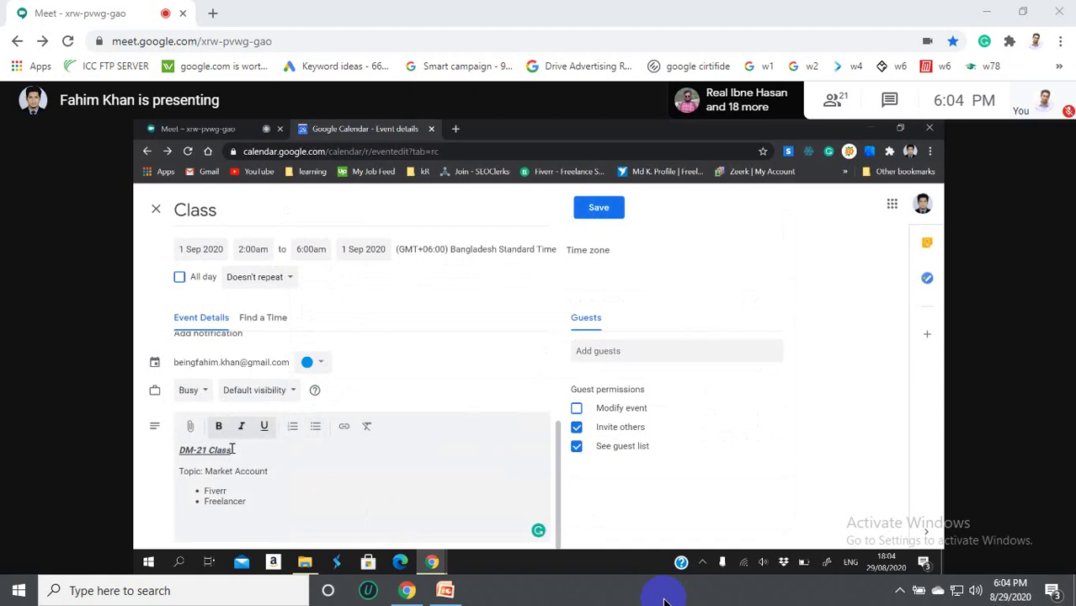
left_click_drag(240, 452, 176, 455)
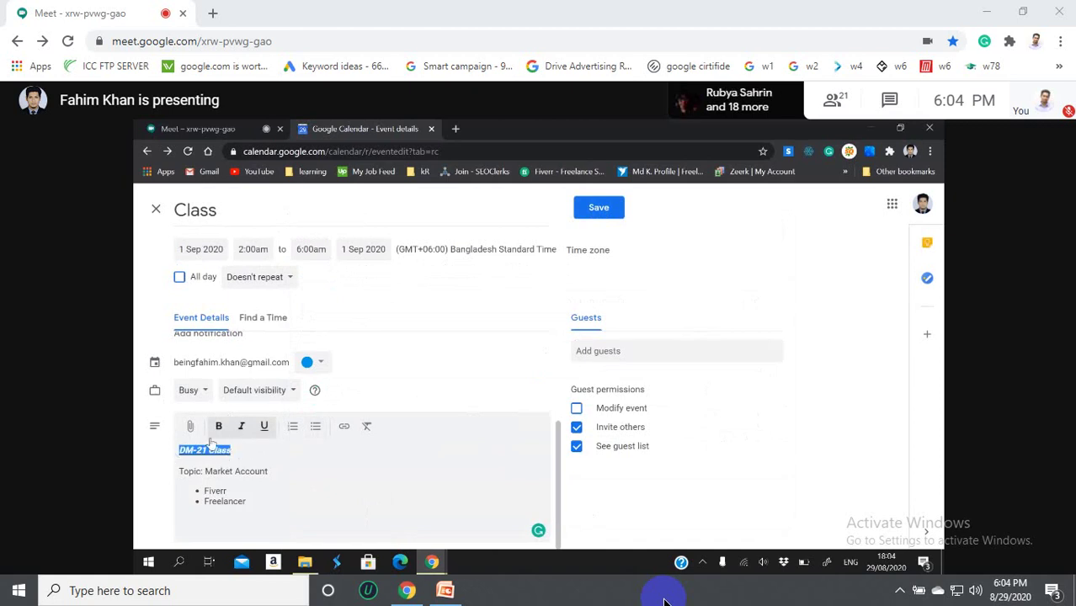
left_click(243, 426)
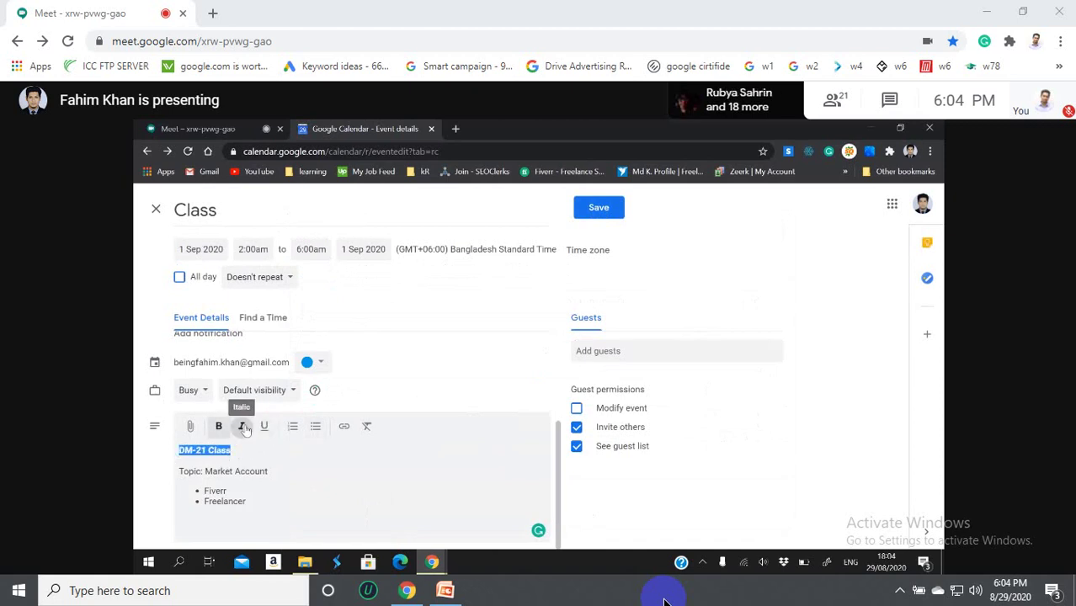
left_click(299, 475)
left_click(323, 495)
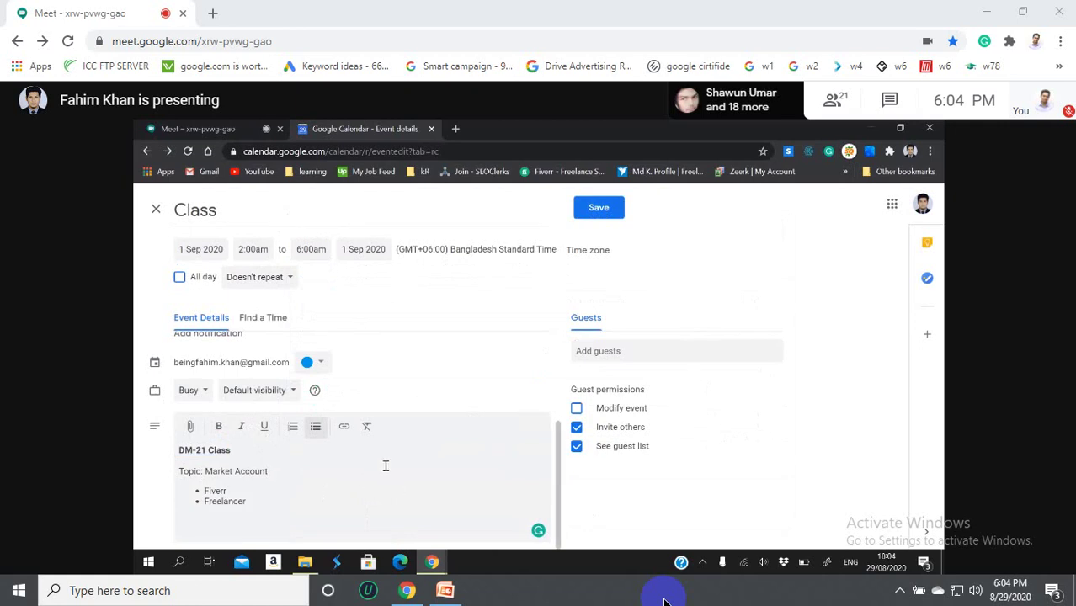
- Try to add the first suggested contact as a guest of the Class event
scroll(454, 454, "up", 5)
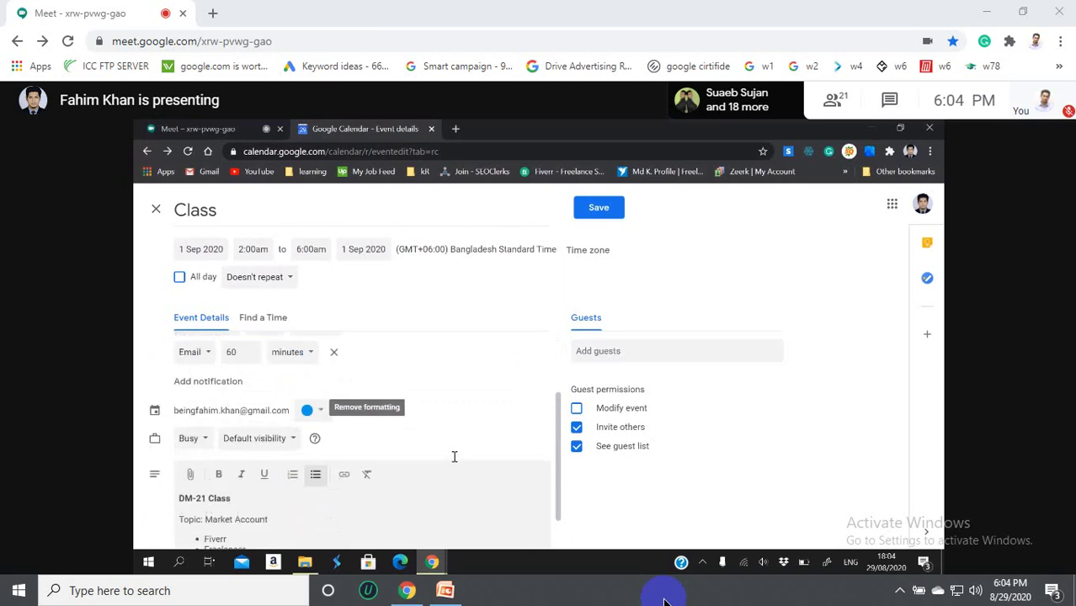
left_click(584, 352)
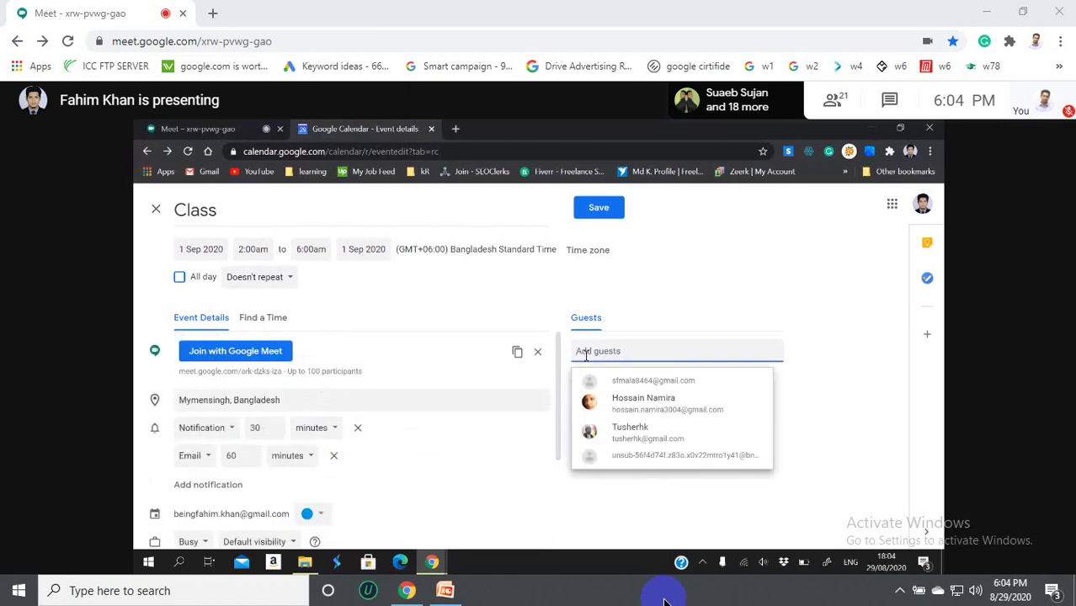
left_click(608, 380)
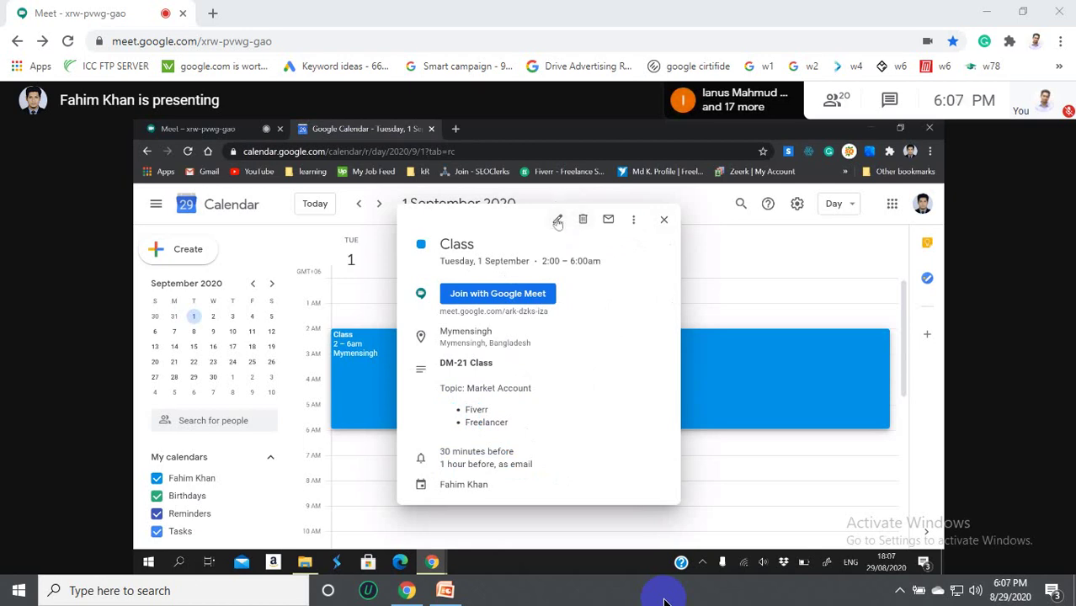
- Draft an email to guests from the Class event, entering the recipient's email address and the message "join class"
left_click(608, 219)
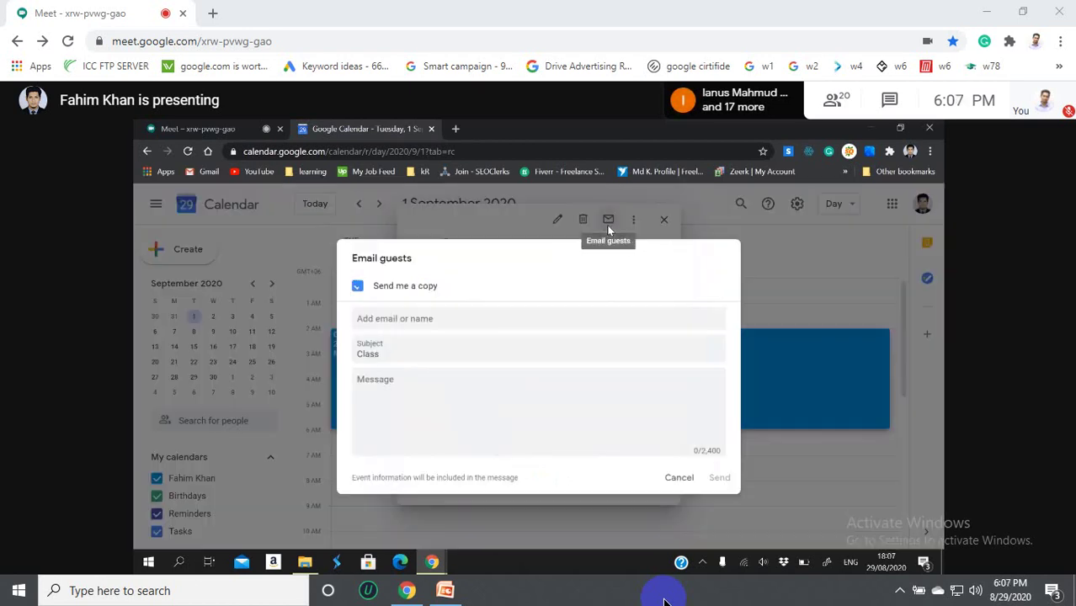
left_click(415, 319)
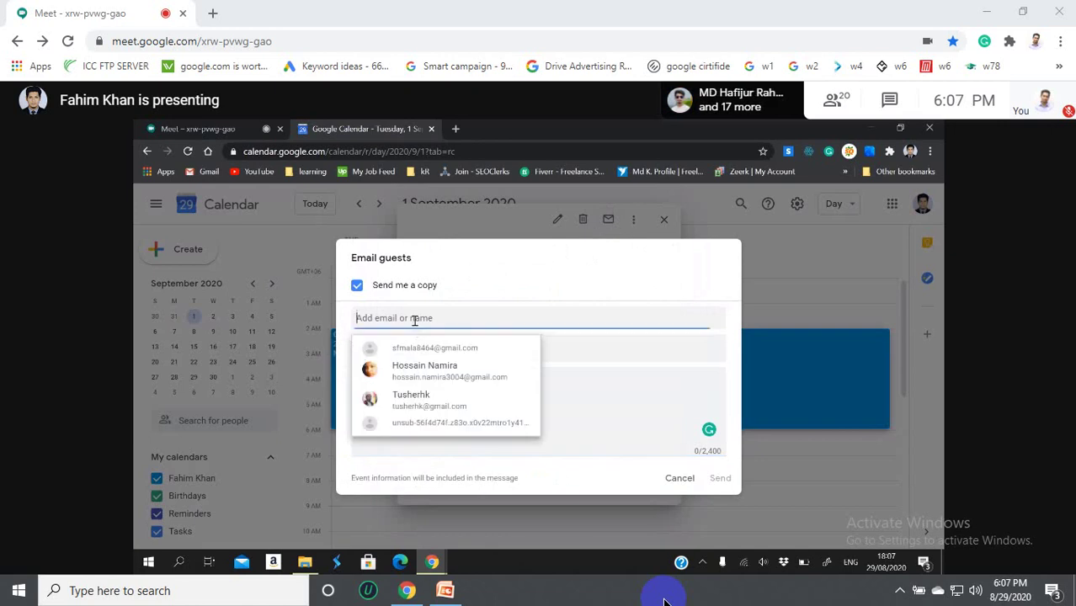
left_click(586, 393)
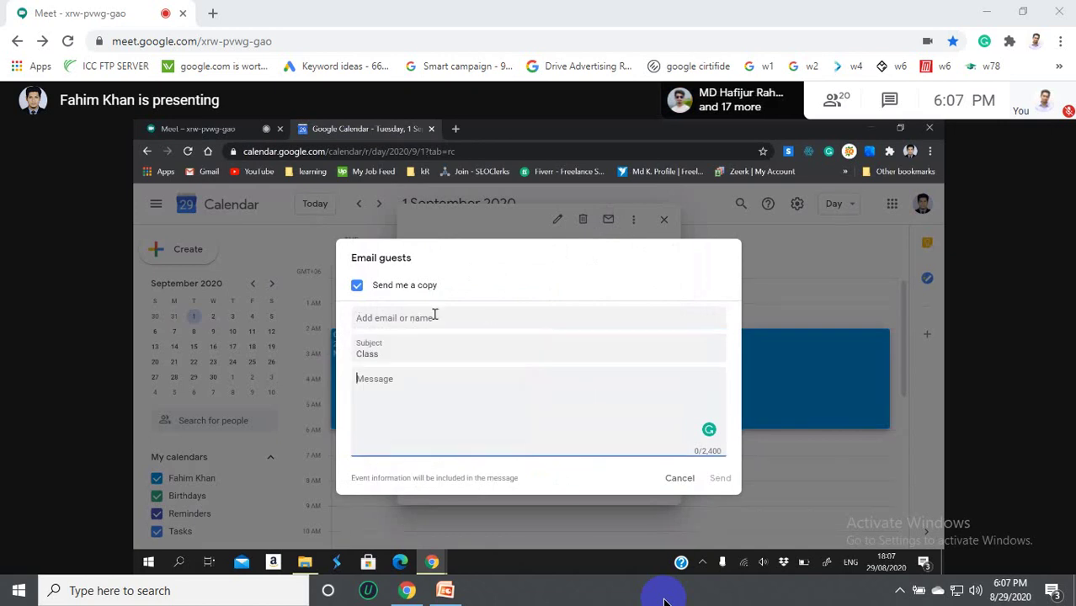
left_click(435, 317)
left_click(400, 365)
left_click(450, 359)
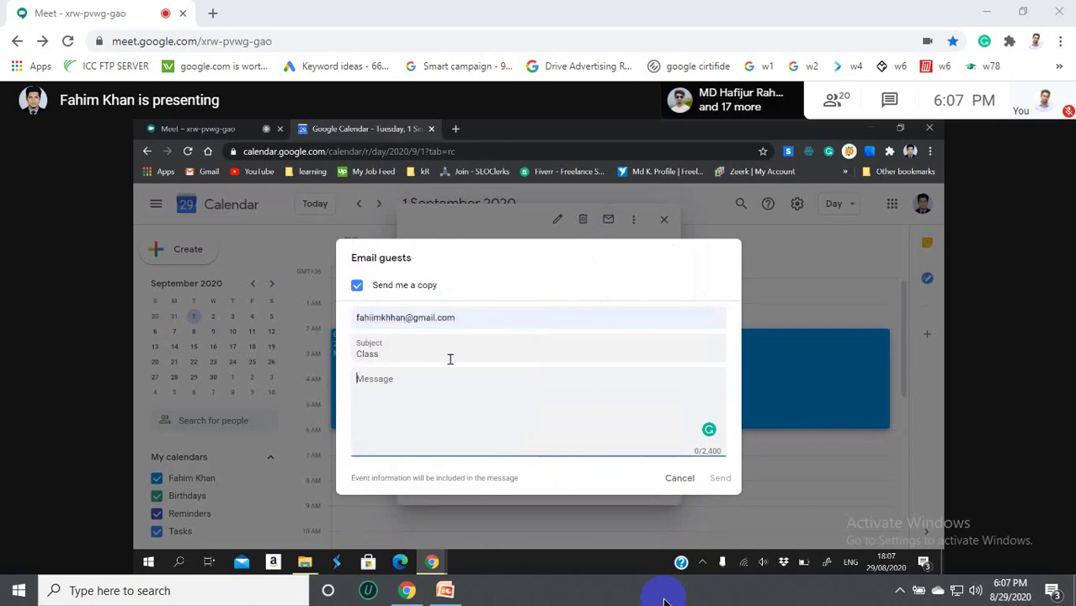
left_click(419, 413)
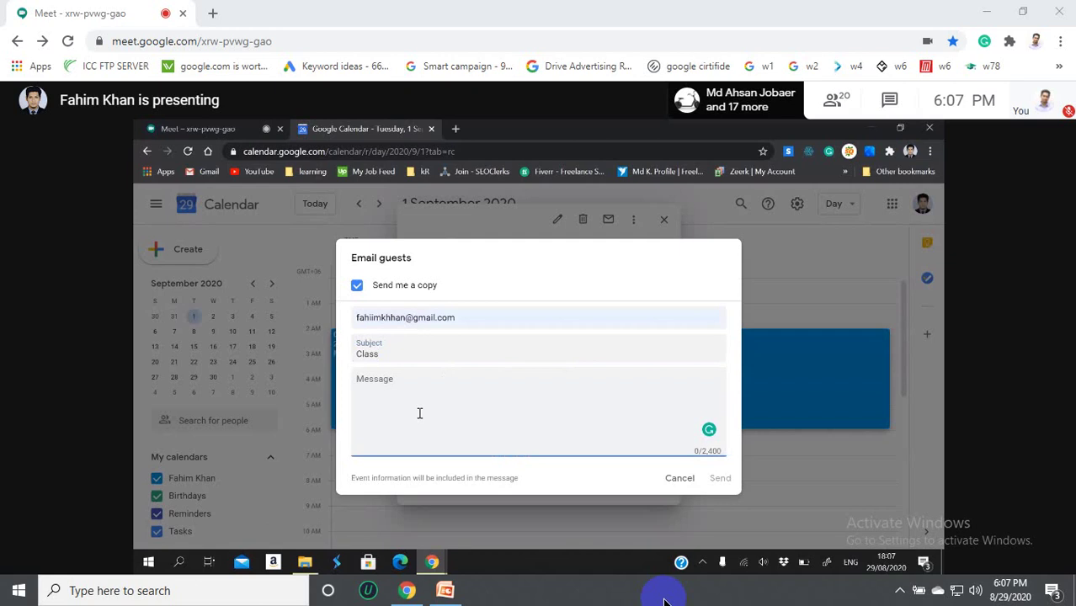
type("join class")
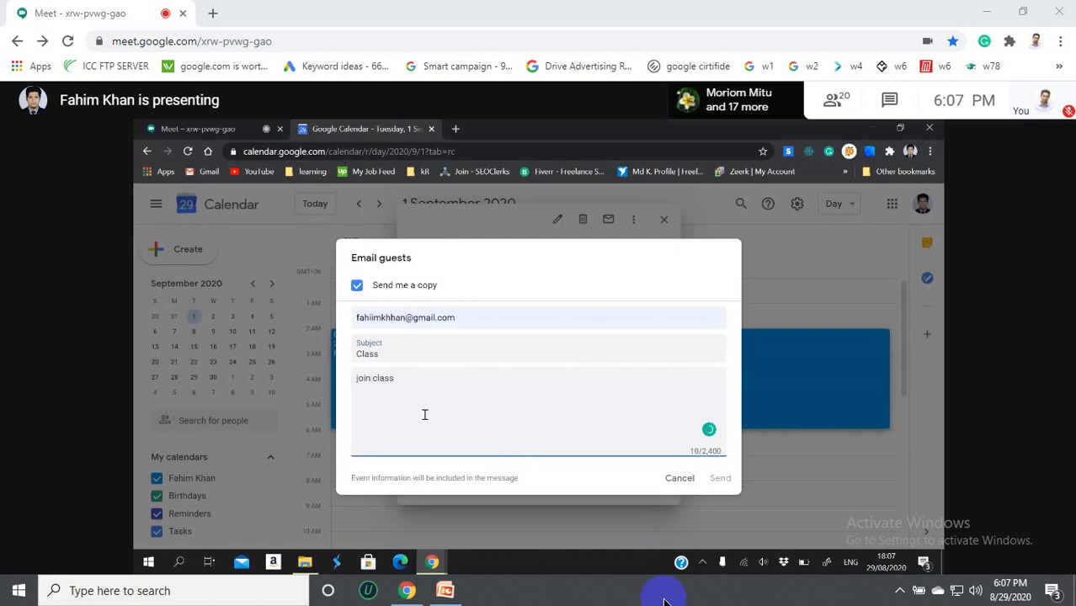
- Discard the unsent guest email and return to the Class event's details
left_click(761, 419)
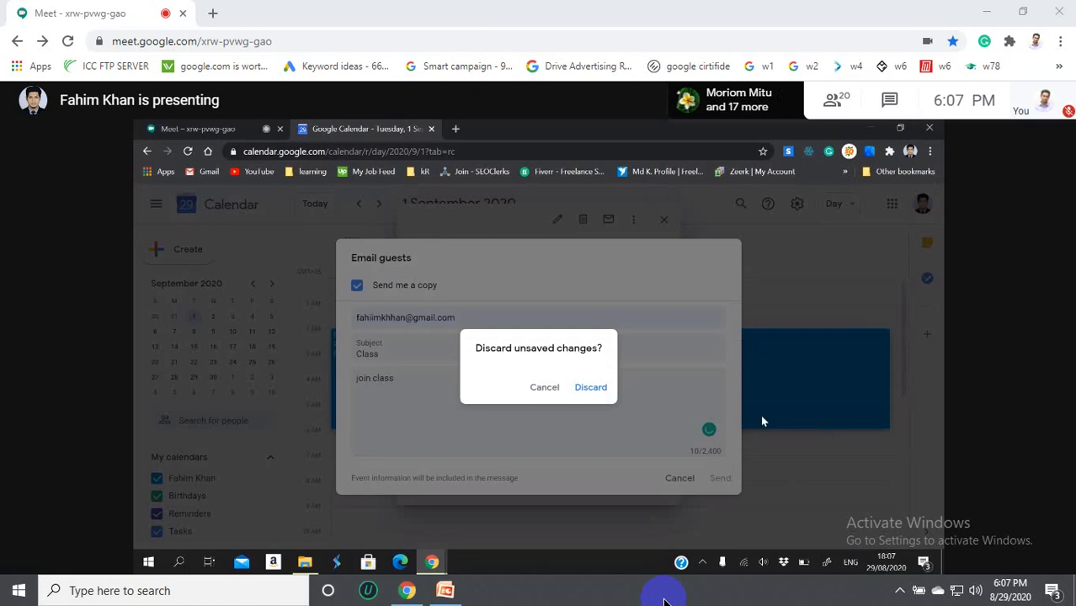
left_click(544, 387)
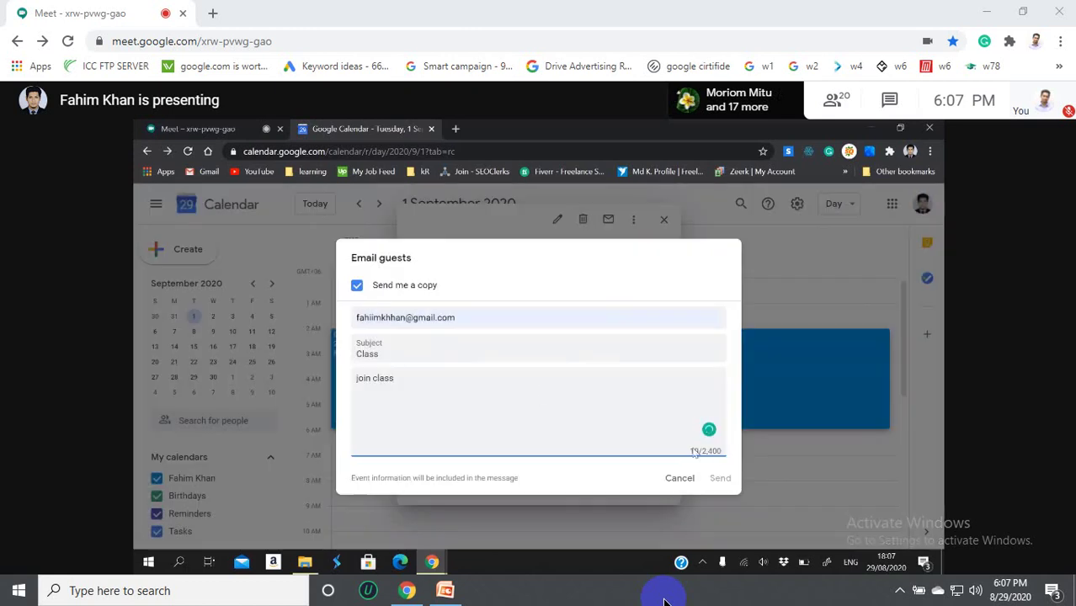
left_click(665, 478)
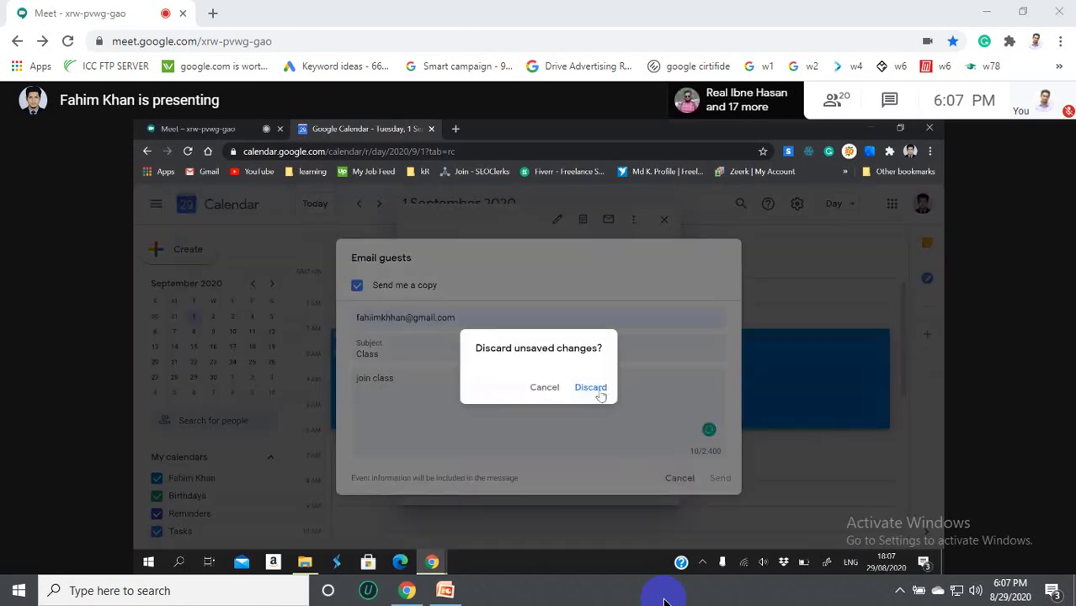
left_click(600, 394)
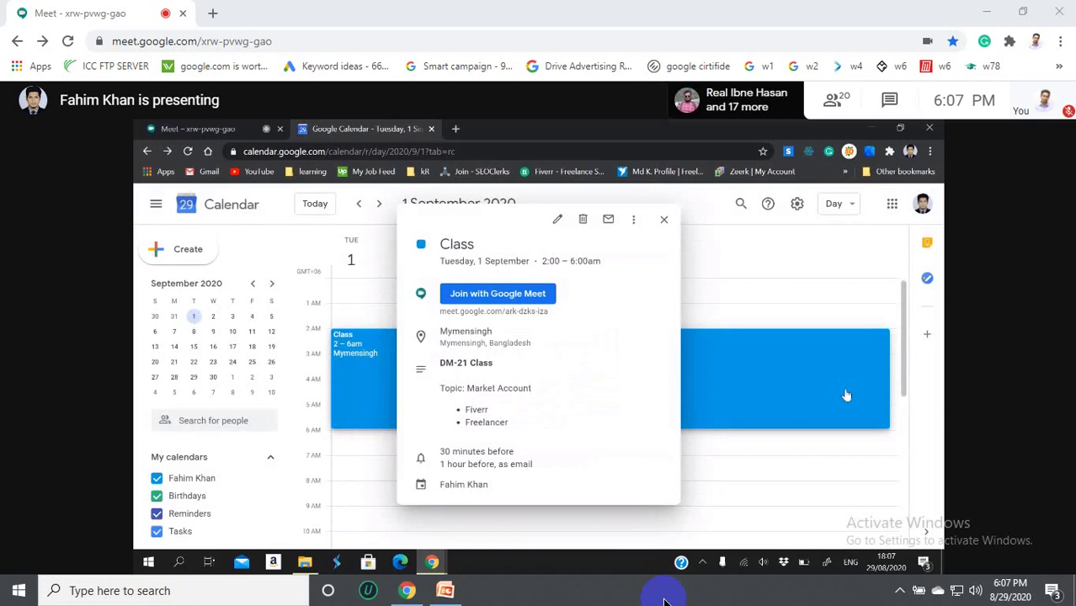
left_click(633, 219)
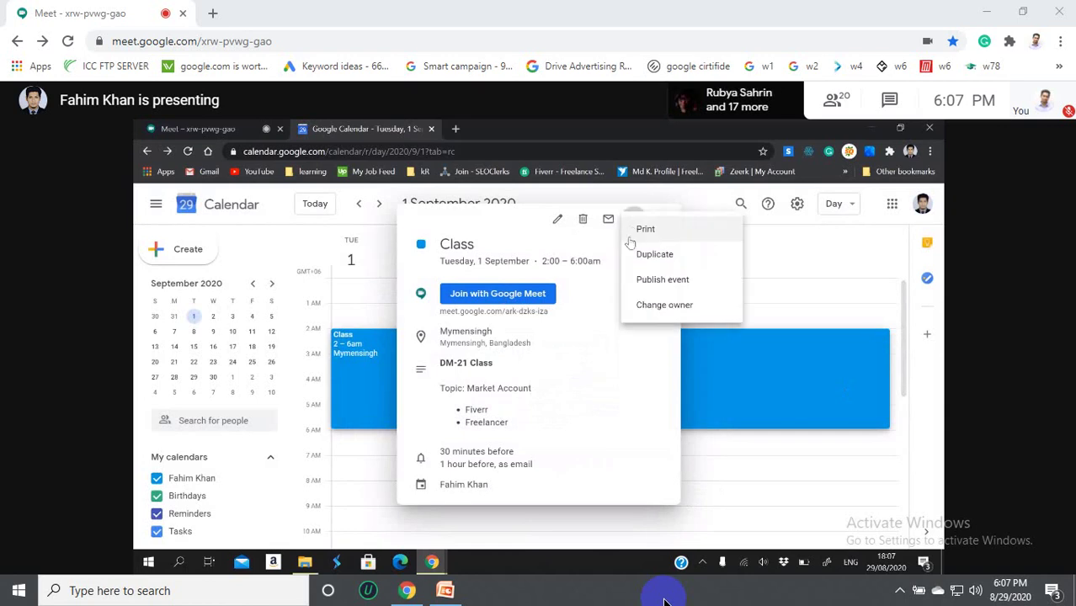
left_click(658, 497)
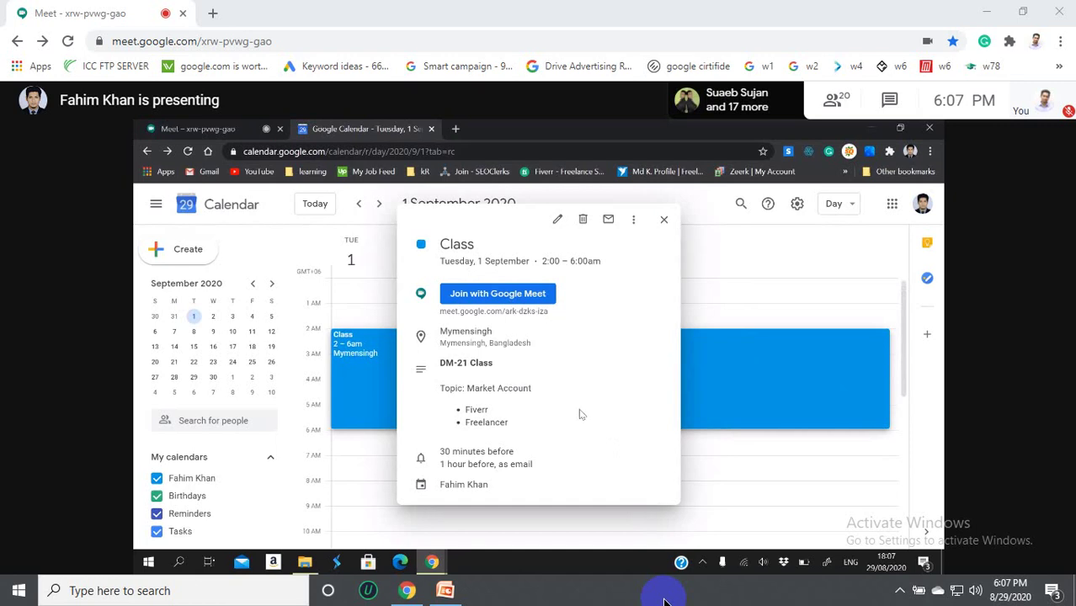
- Start another email to guests from the Class event, beginning the message with "jo"
left_click(608, 219)
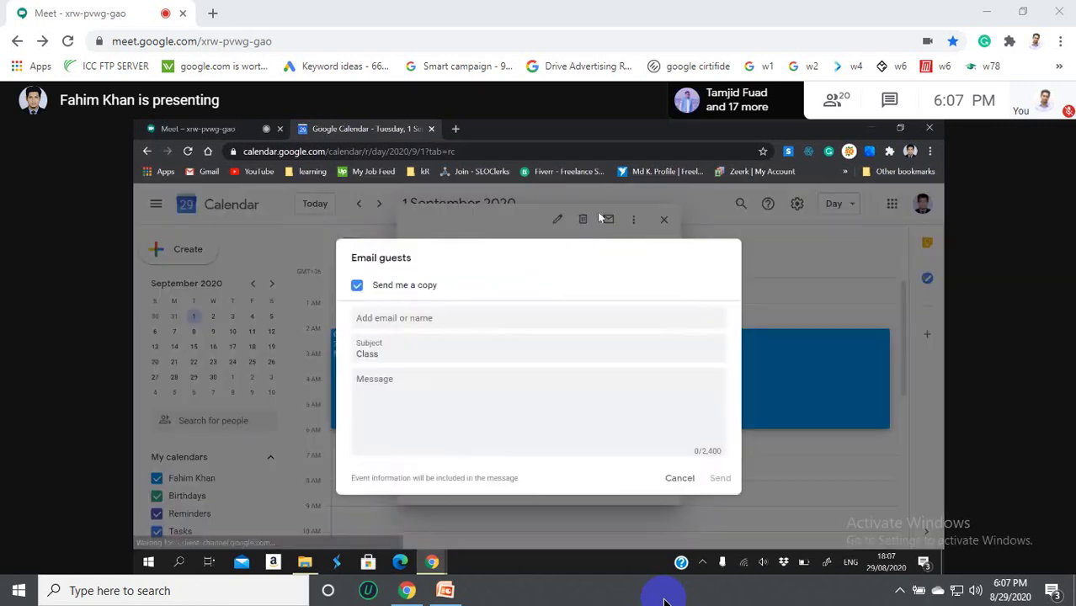
left_click(434, 318)
left_click(439, 425)
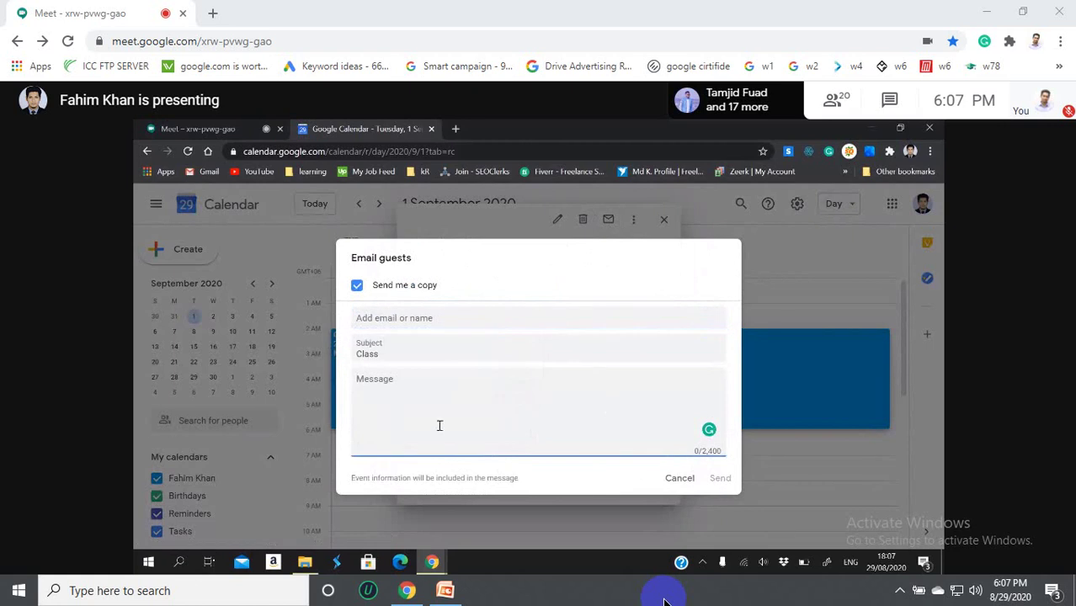
type("jo")
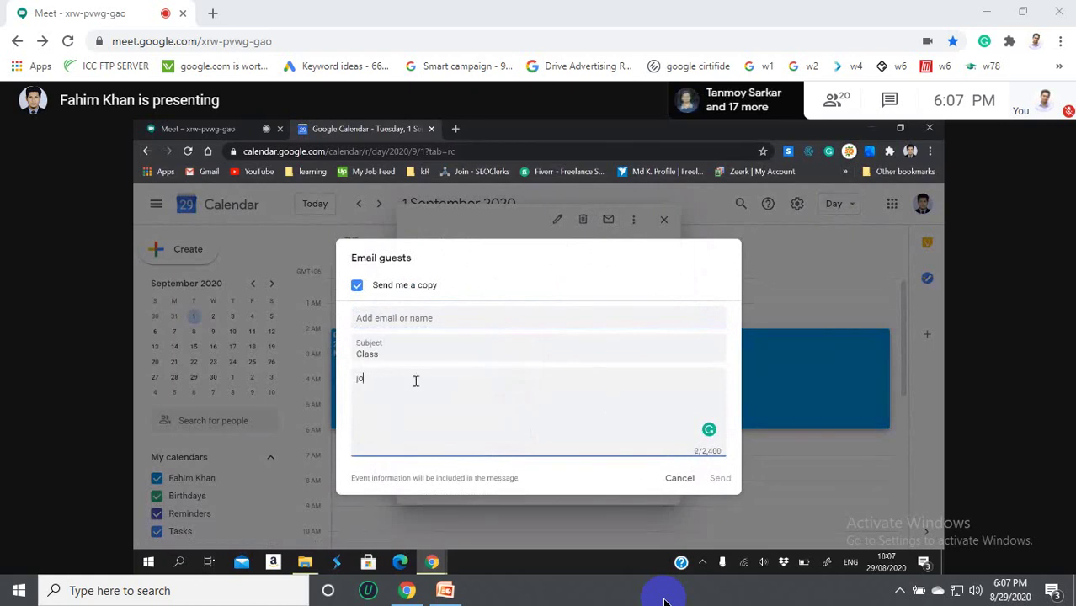